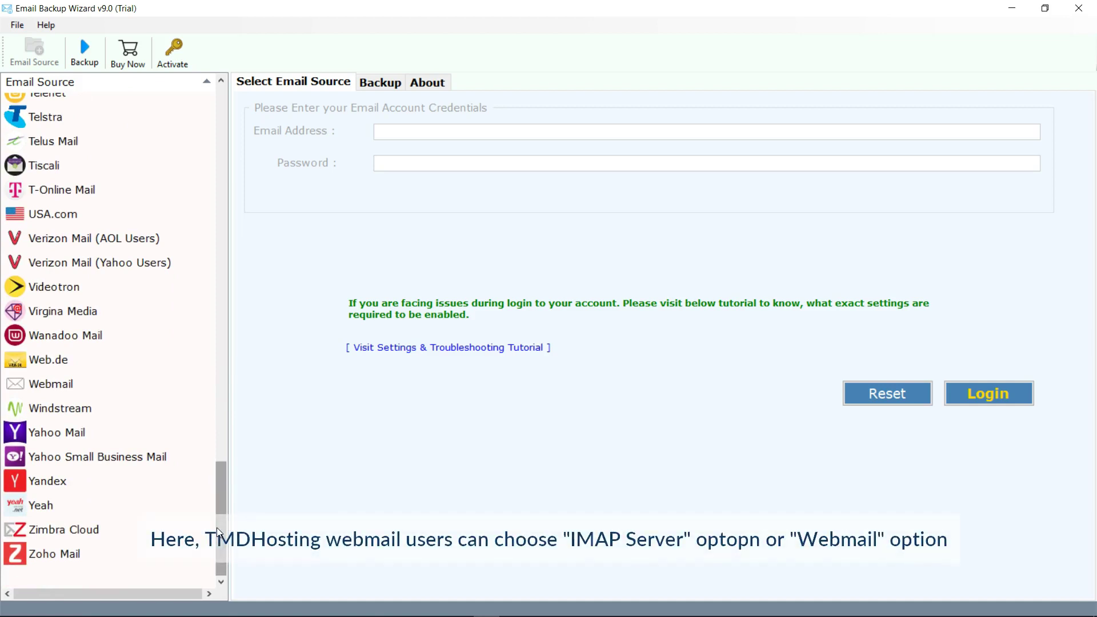
# Choose Webmail as the email source and enter the account's email address and password.
pyautogui.click(24, 388)
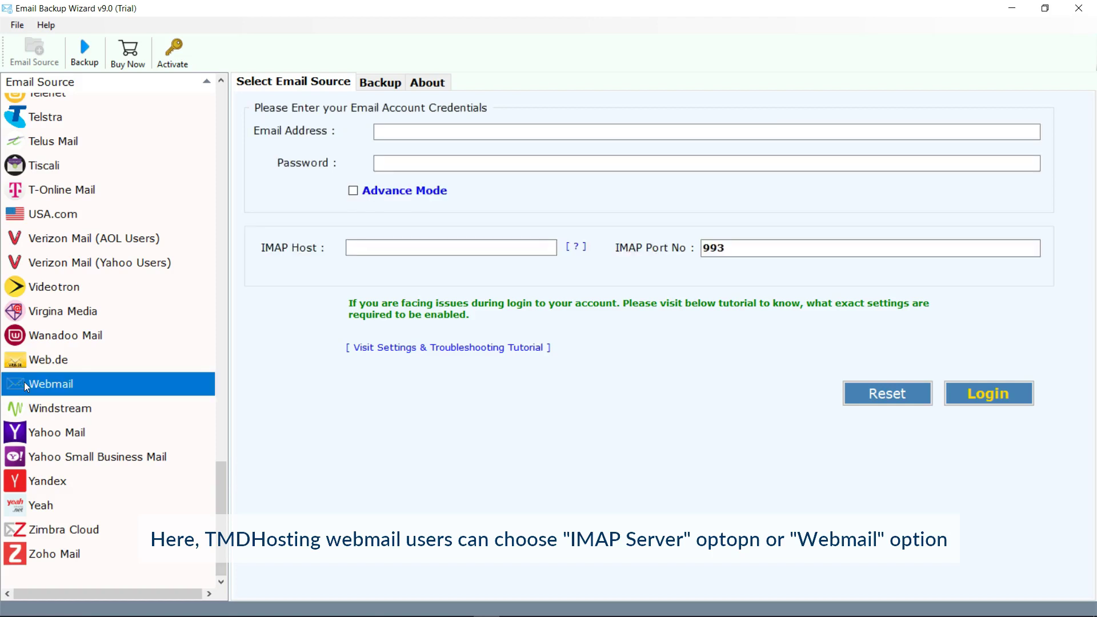
pyautogui.click(383, 132)
pyautogui.write('@recoverytools.com')
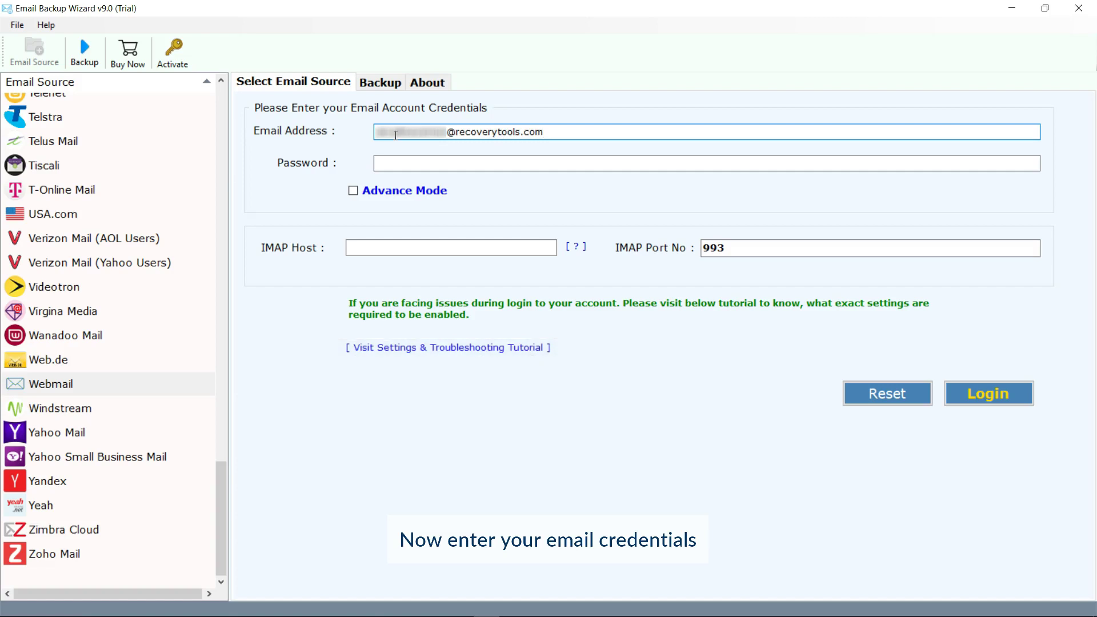
pyautogui.click(465, 163)
pyautogui.write('******')
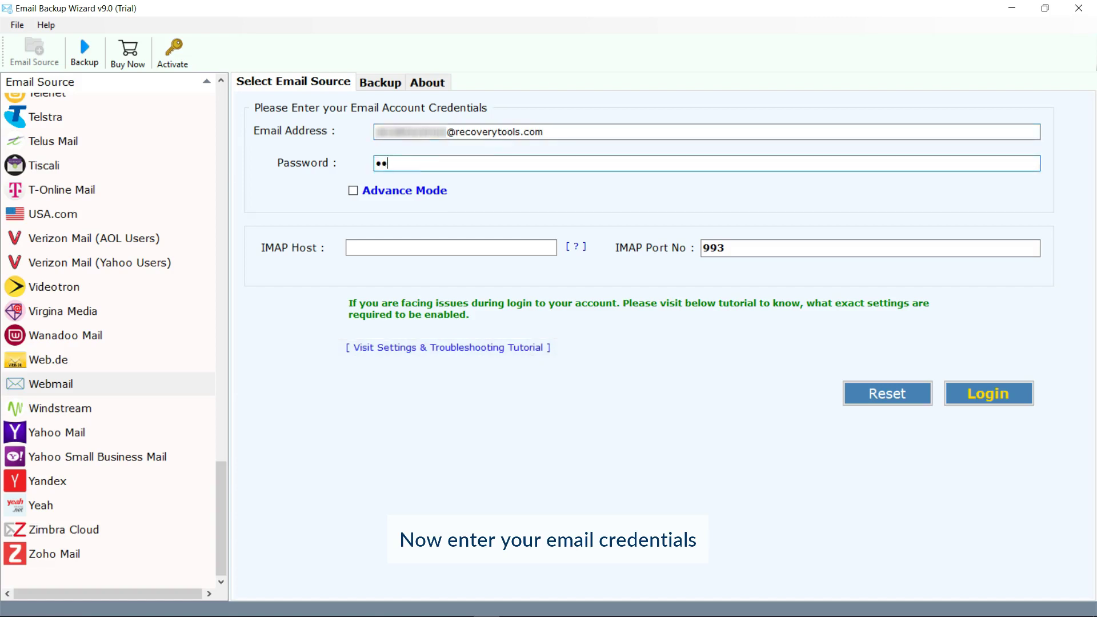
pyautogui.write('*****')
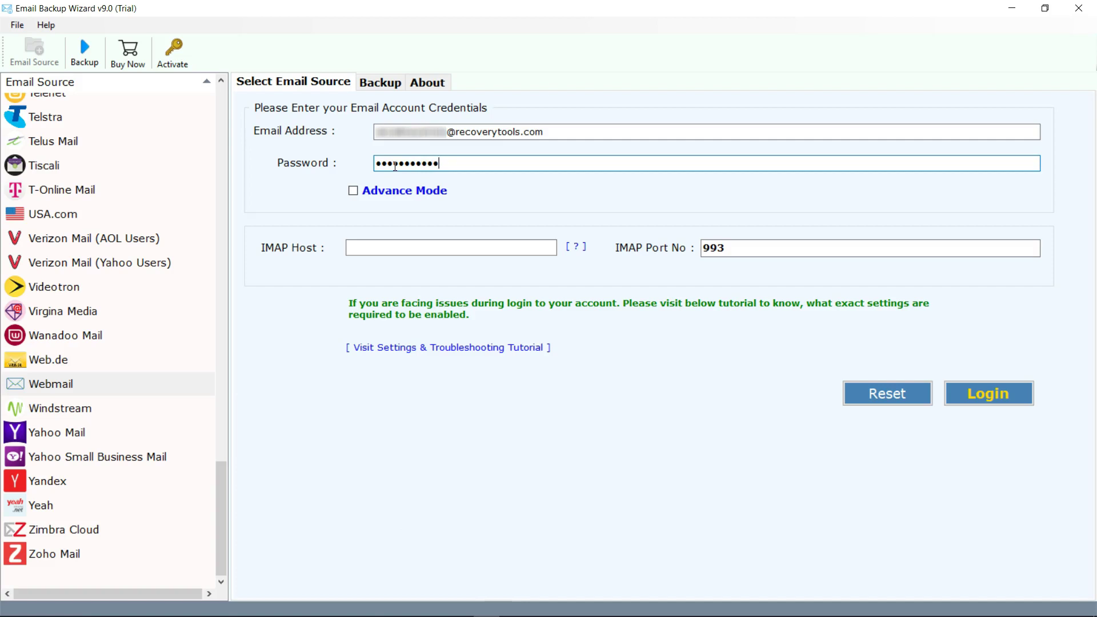
# Set the IMAP host to mail.recoverytools.com and log in to the webmail account.
pyautogui.click(353, 192)
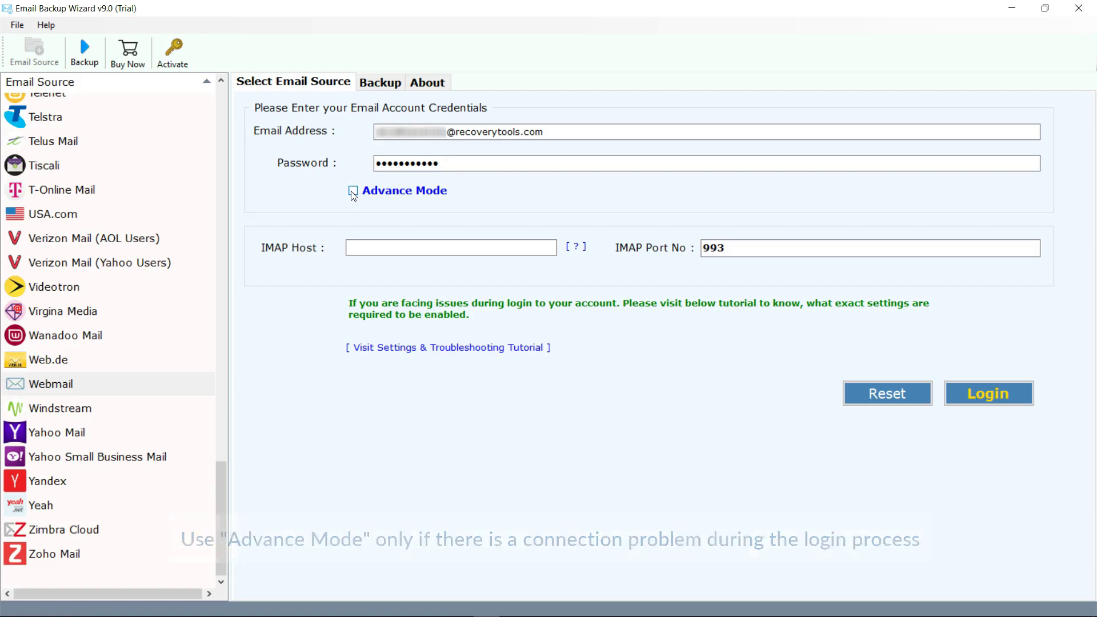
pyautogui.click(368, 247)
pyautogui.write('mail.recoverytools.com')
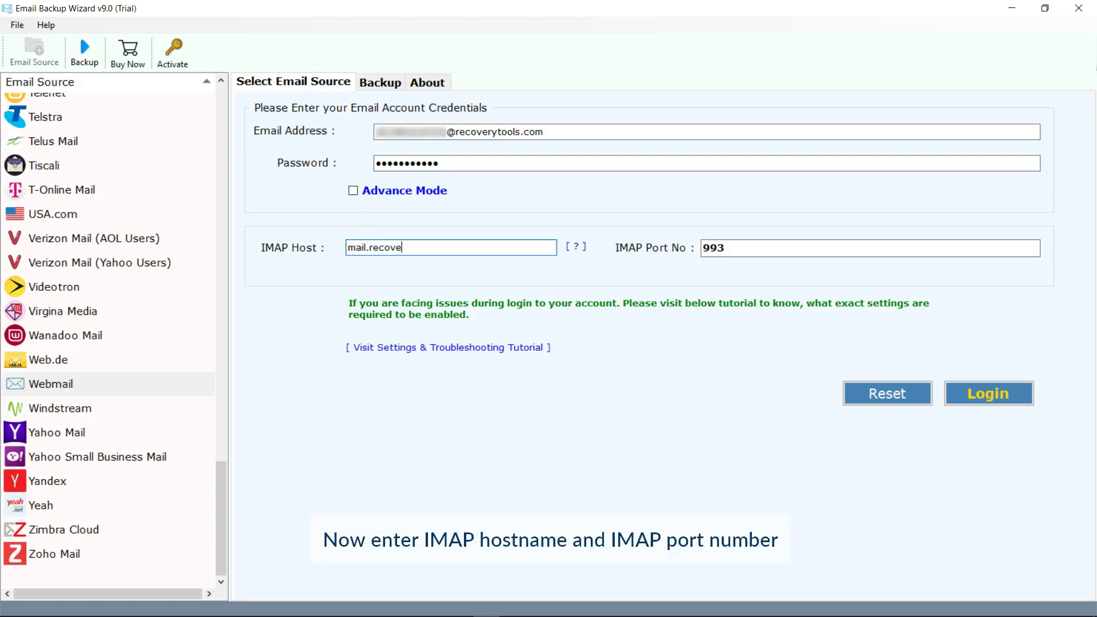
pyautogui.click(725, 247)
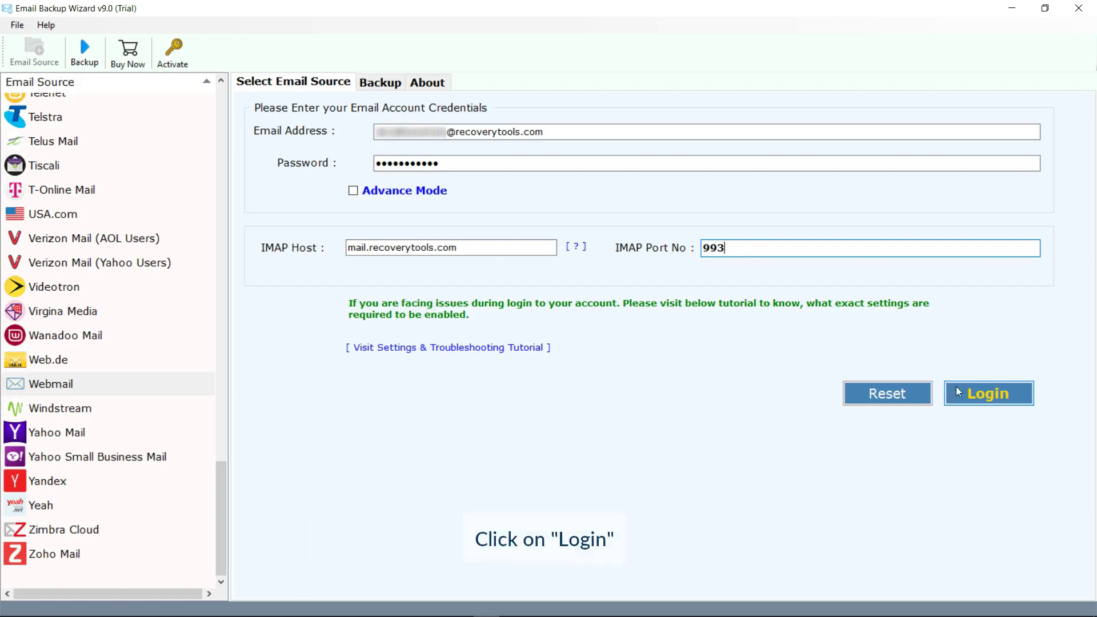
pyautogui.click(989, 399)
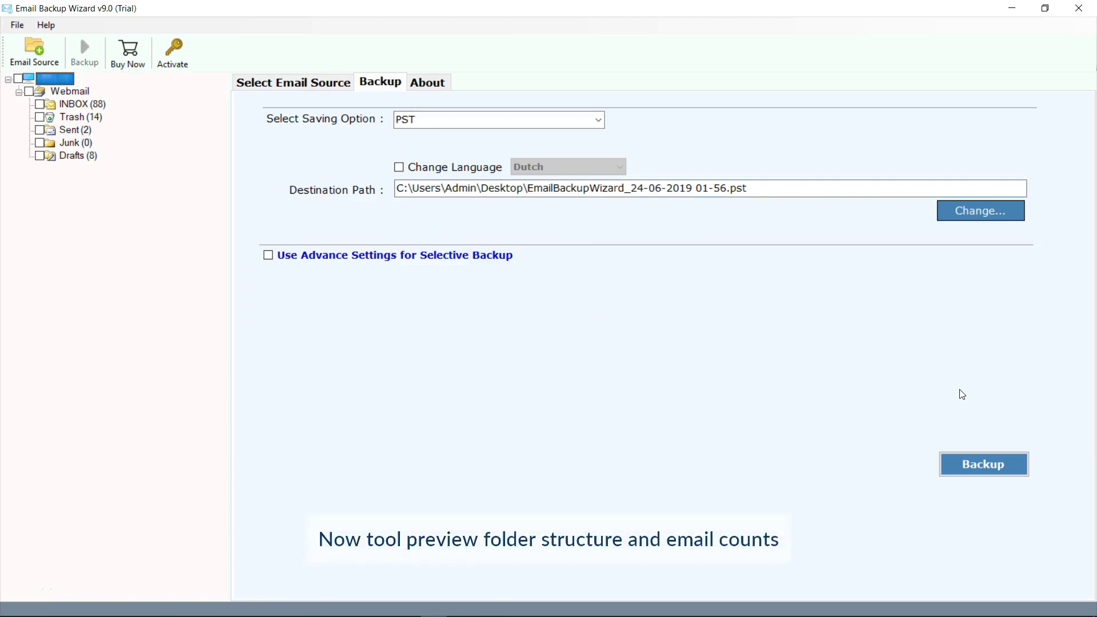
# Select the INBOX, Trash, Sent and Drafts folders for backup and choose PST as the saving format.
pyautogui.click(38, 105)
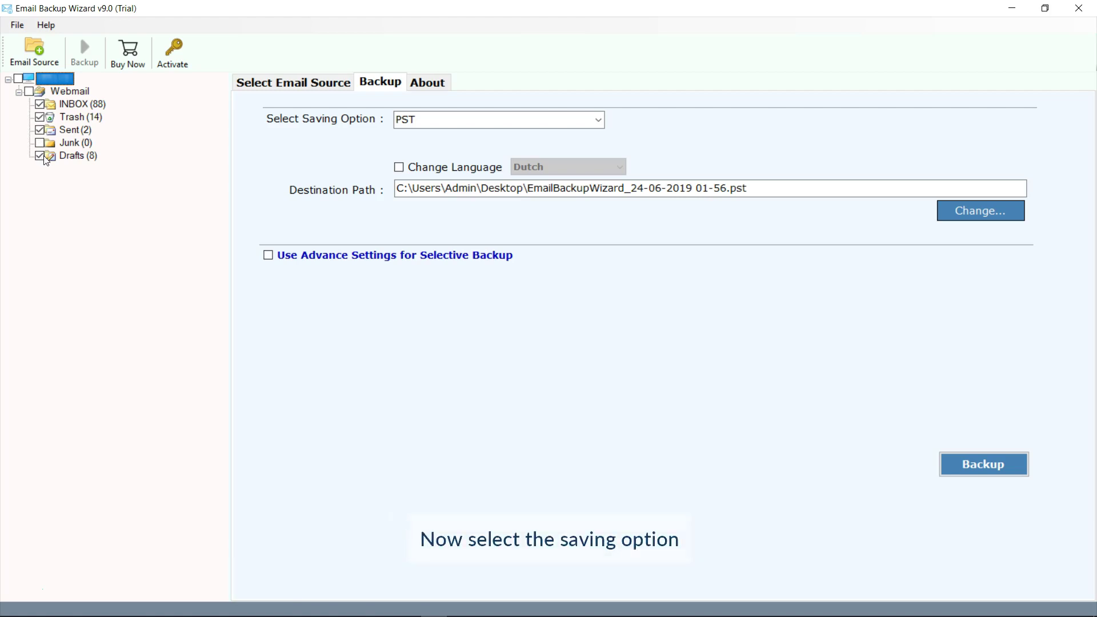
pyautogui.click(599, 120)
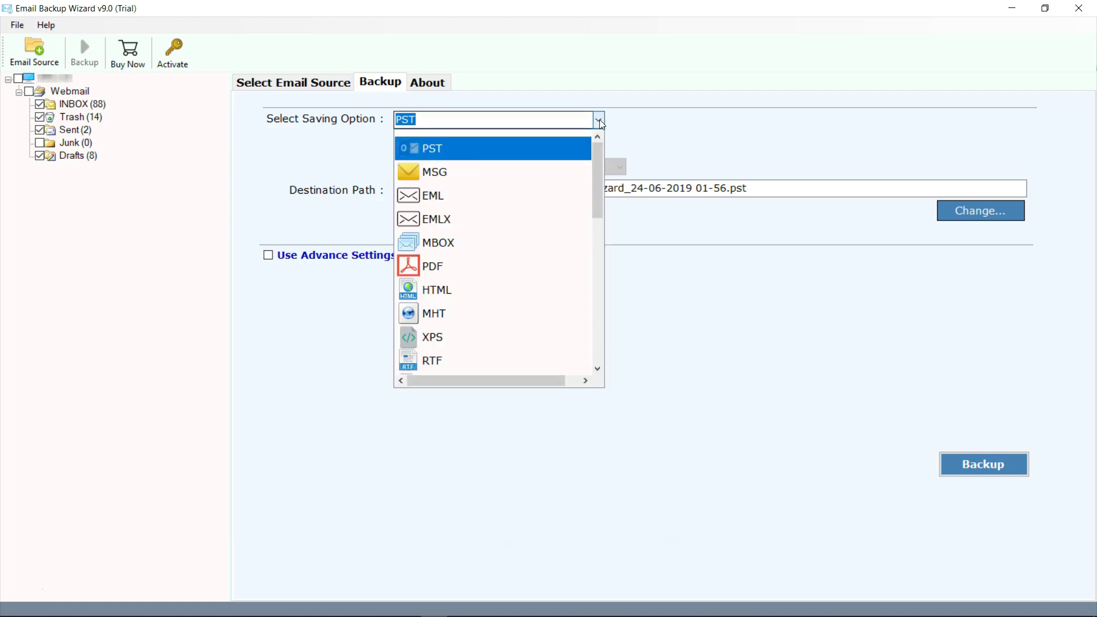
pyautogui.moveTo(598, 149); pyautogui.dragTo(598, 310)
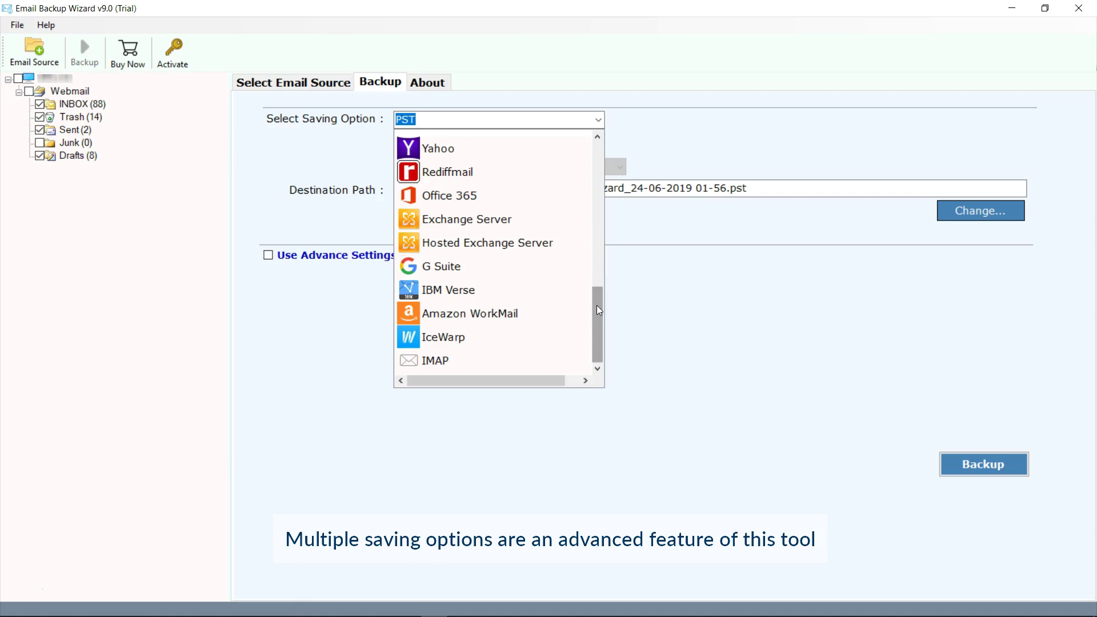
pyautogui.moveTo(598, 310); pyautogui.dragTo(602, 164)
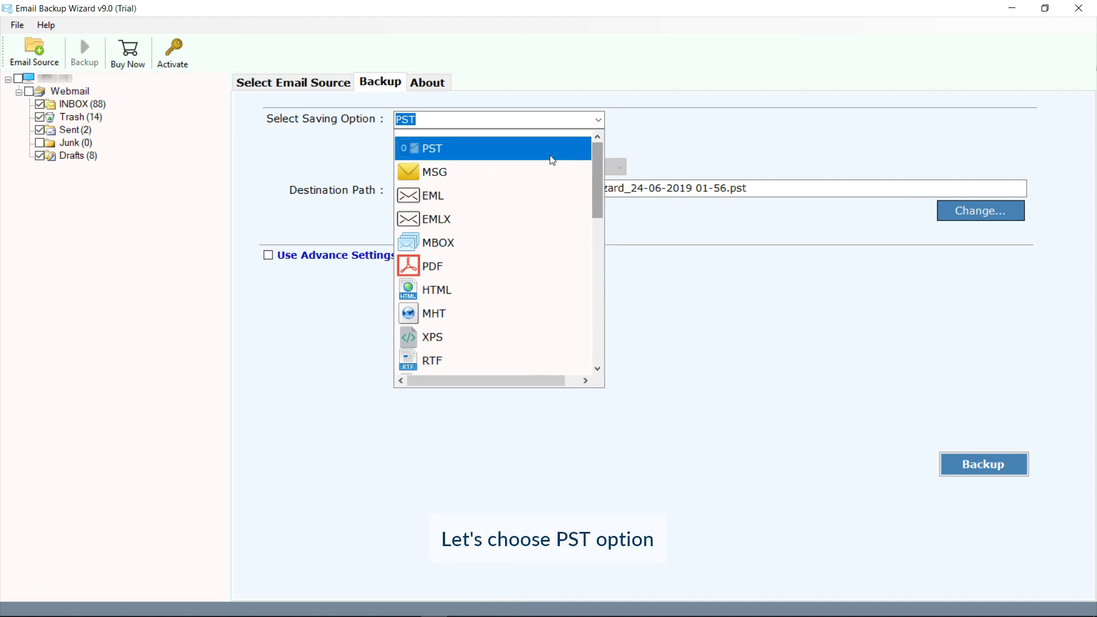
pyautogui.click(411, 149)
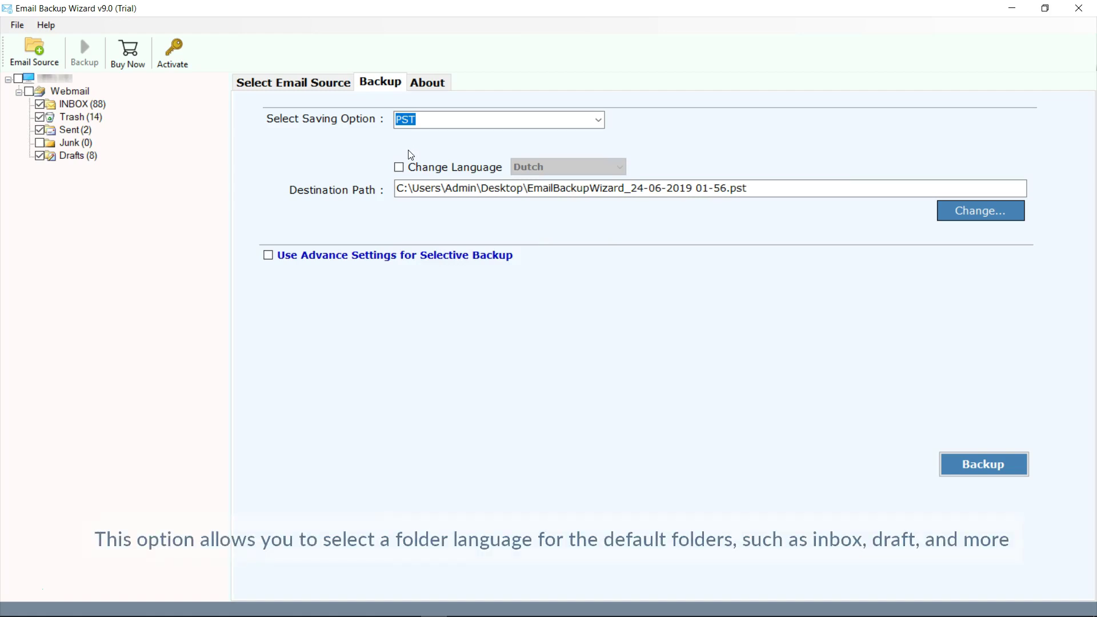
pyautogui.click(398, 168)
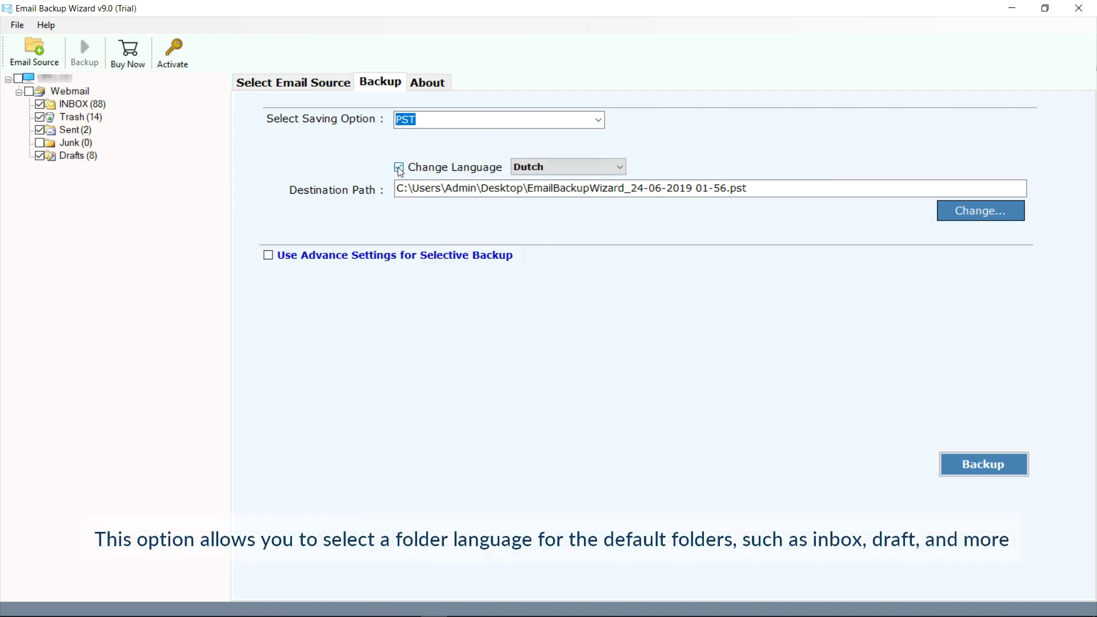
pyautogui.click(549, 171)
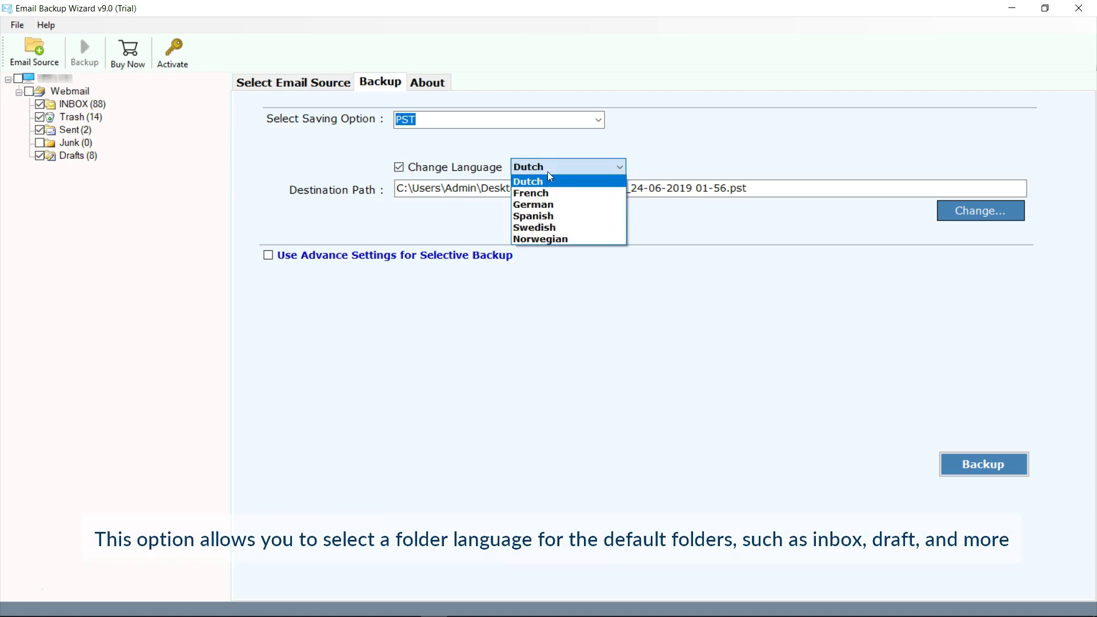
pyautogui.click(549, 181)
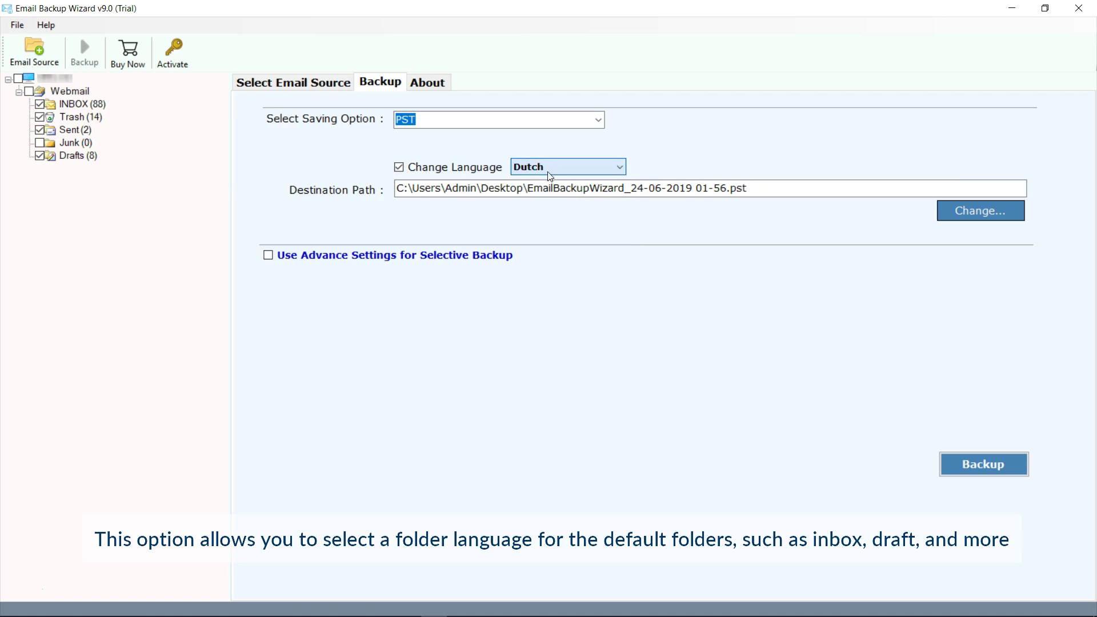
pyautogui.click(399, 168)
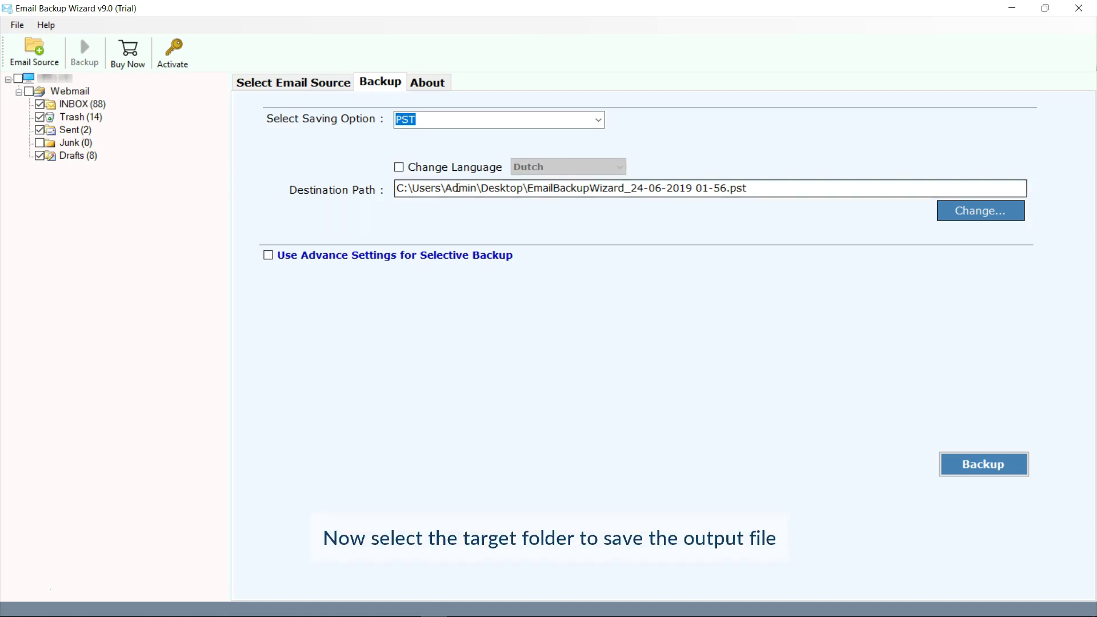
pyautogui.click(973, 220)
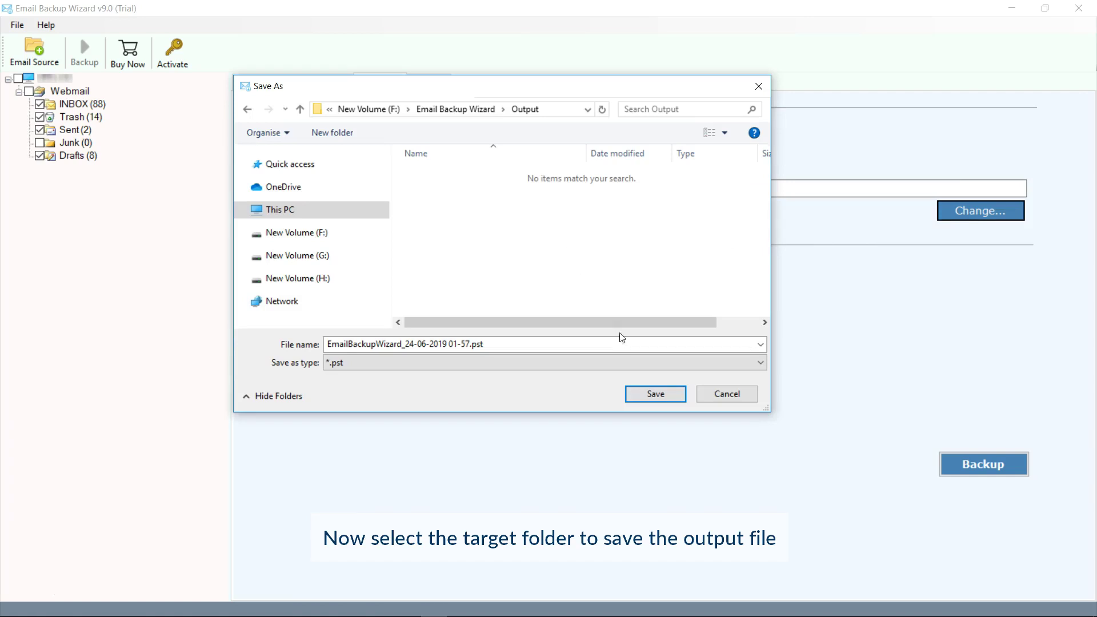
pyautogui.click(655, 394)
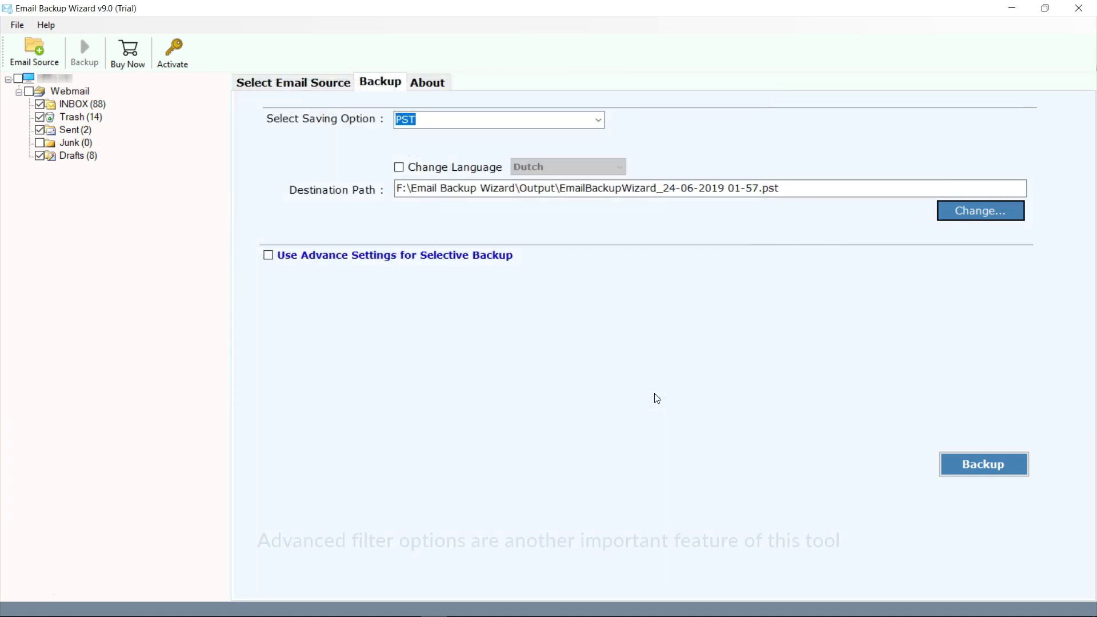
pyautogui.click(267, 255)
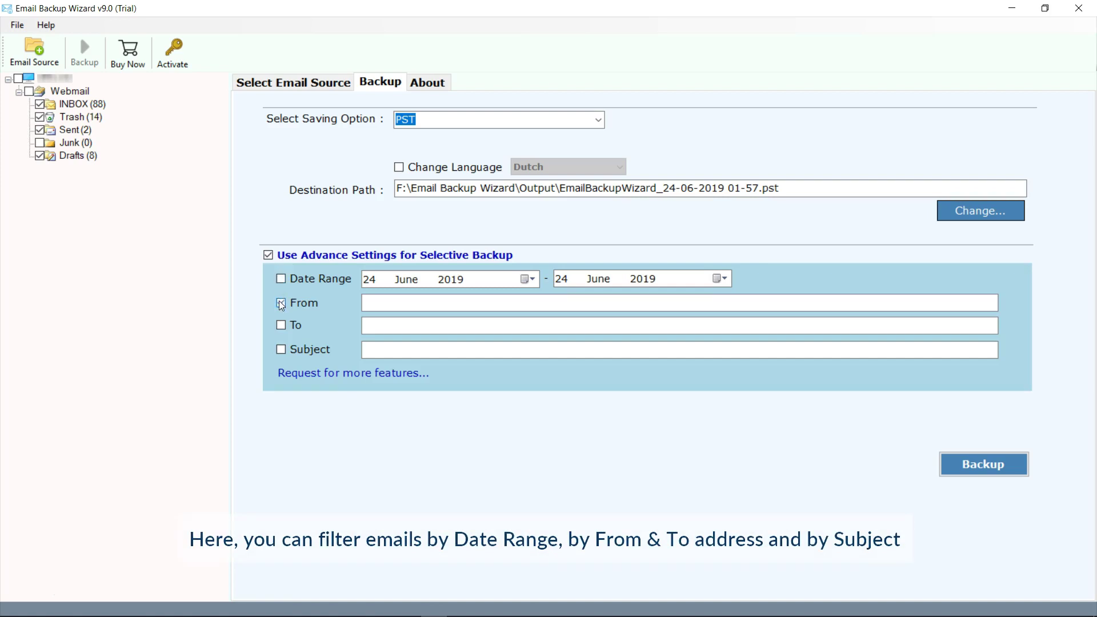
pyautogui.click(281, 325)
pyautogui.click(268, 255)
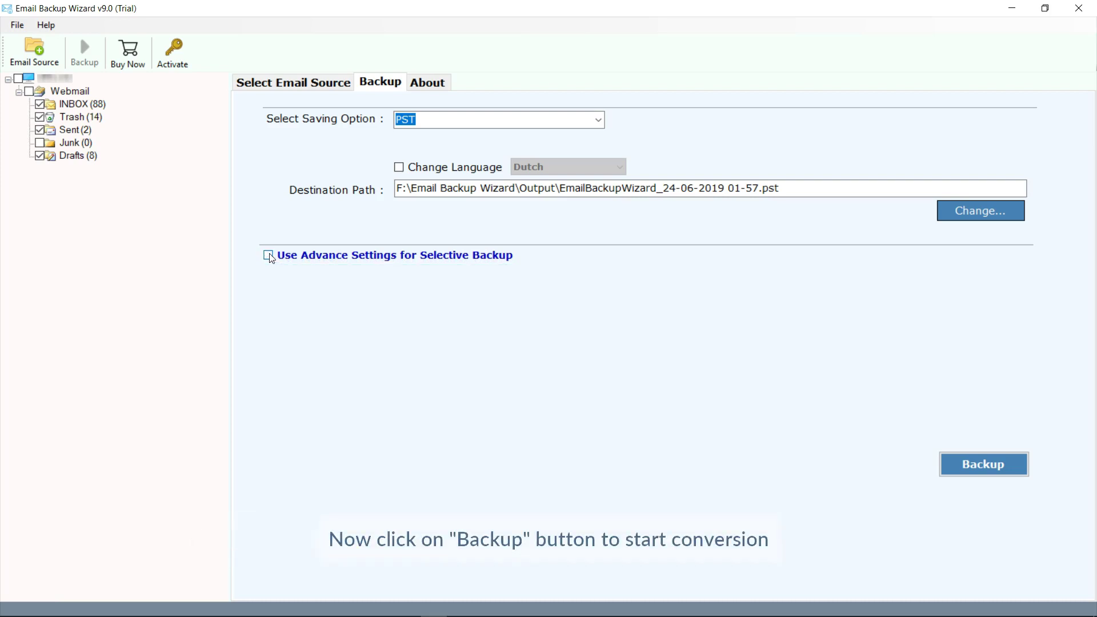
# Run the PST backup, dismiss its messages and close the SavingLog.txt report.
pyautogui.click(972, 472)
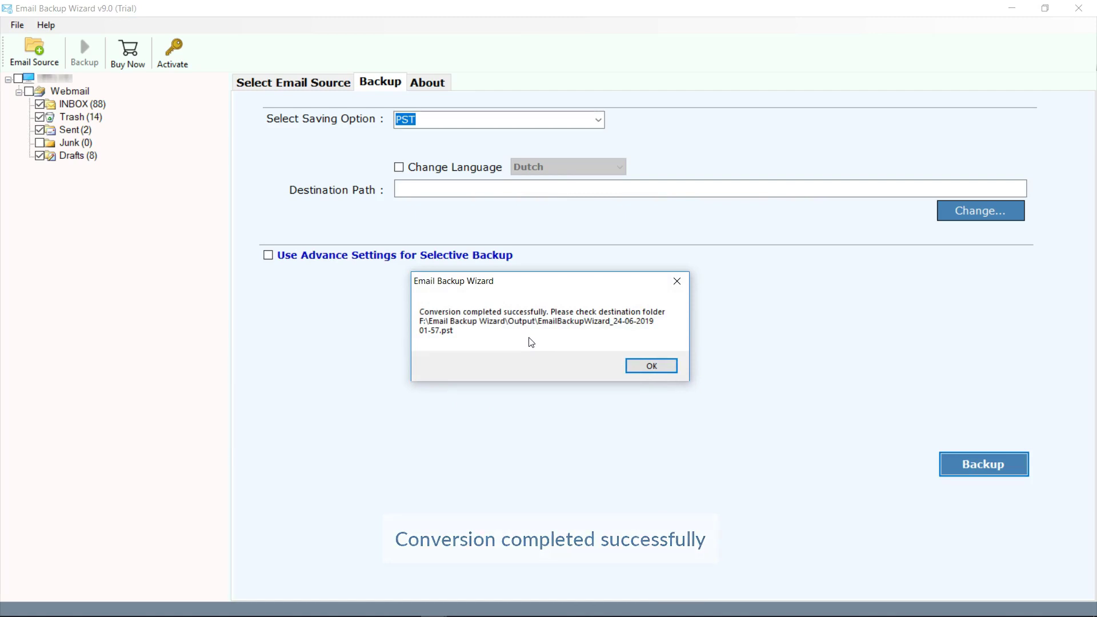
pyautogui.click(649, 366)
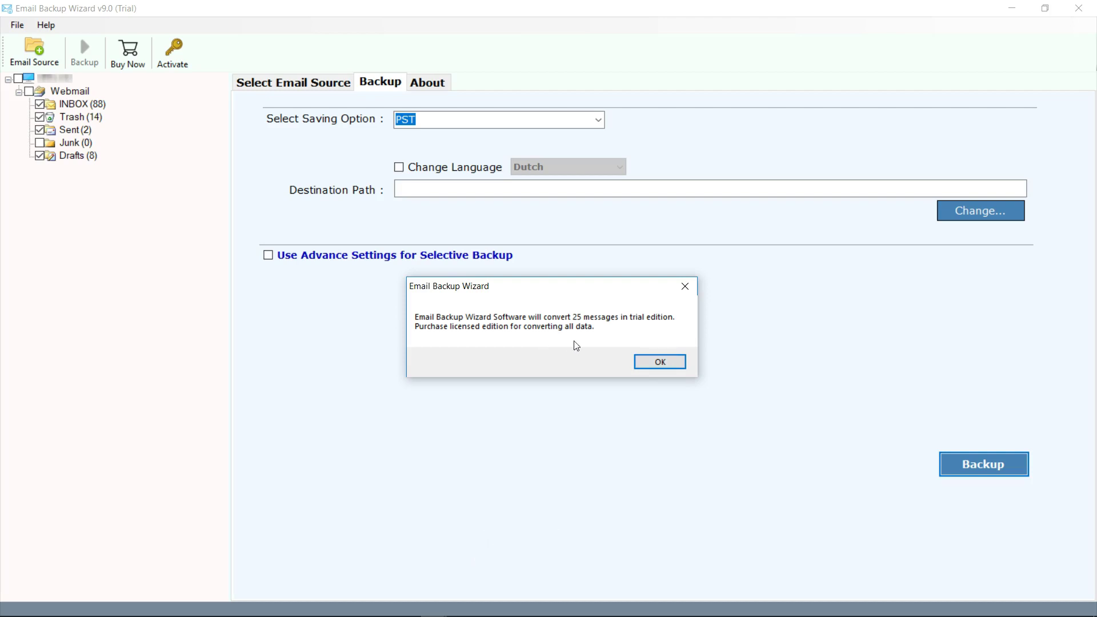
pyautogui.click(656, 360)
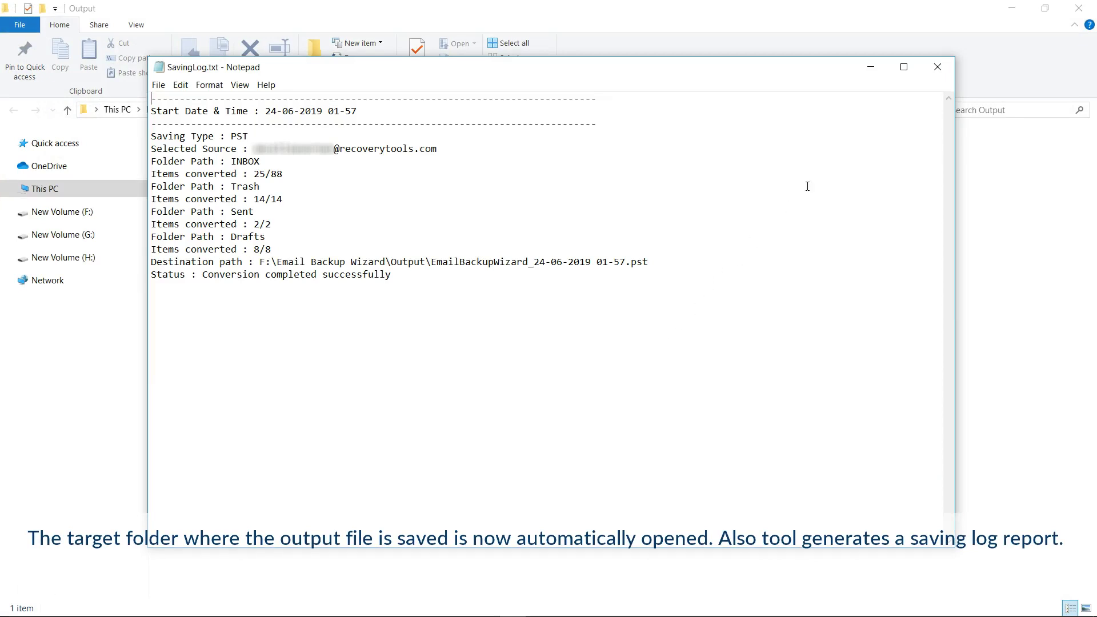
pyautogui.click(934, 71)
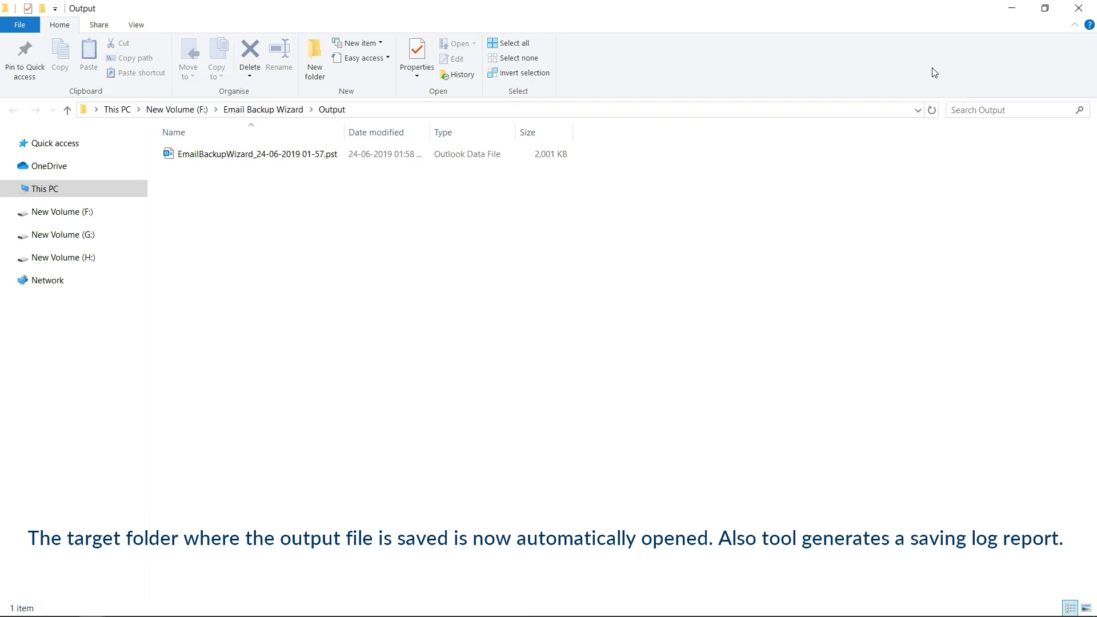
pyautogui.click(175, 158)
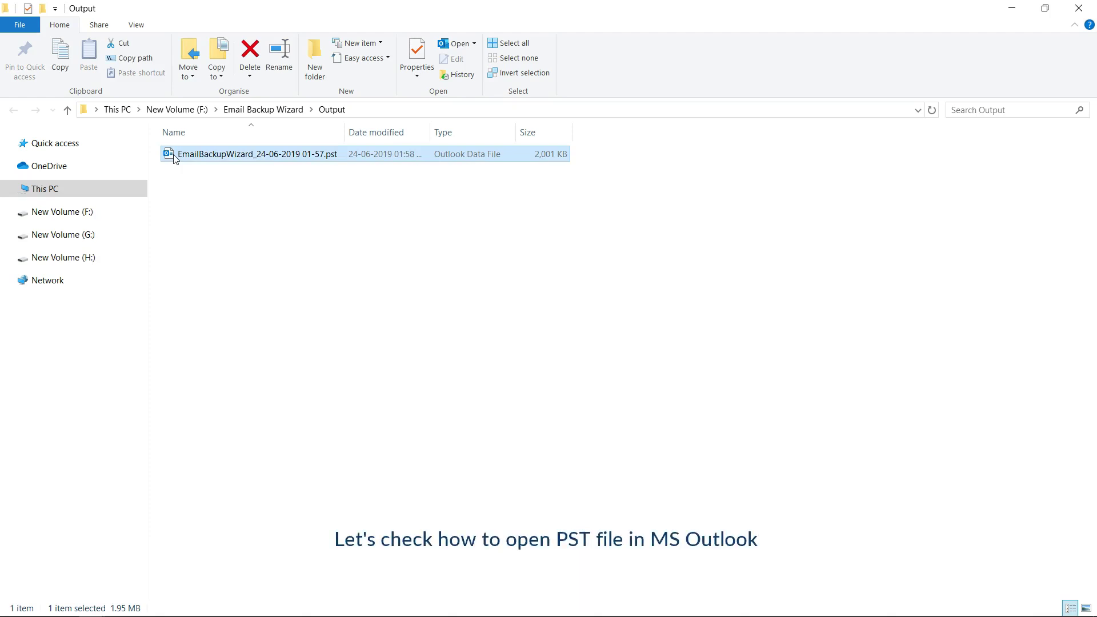
pyautogui.doubleClick(174, 154)
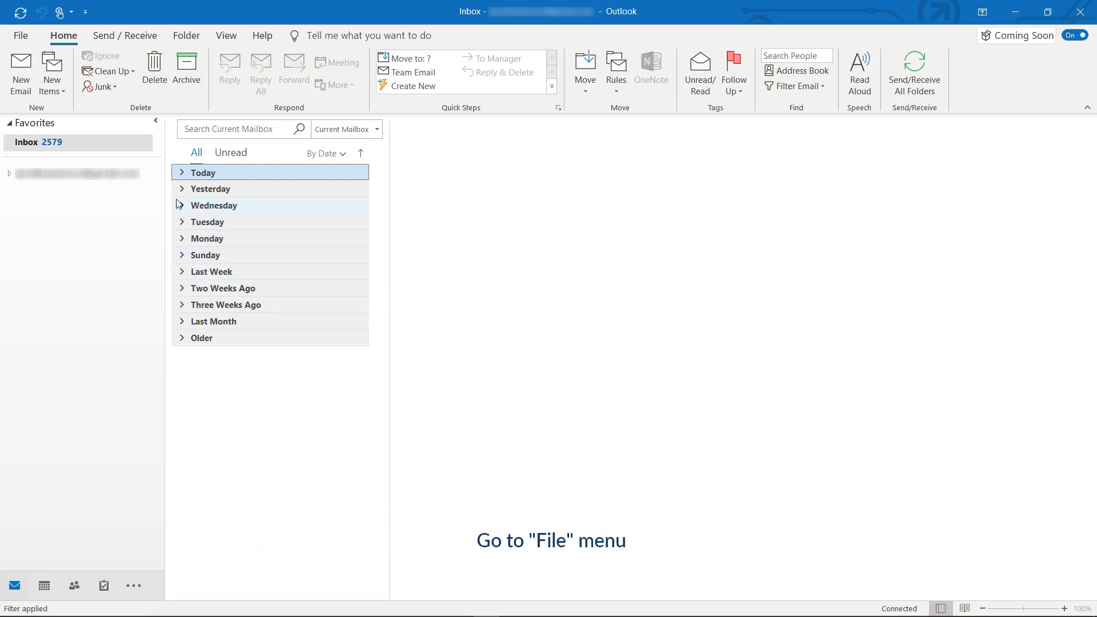
pyautogui.click(21, 36)
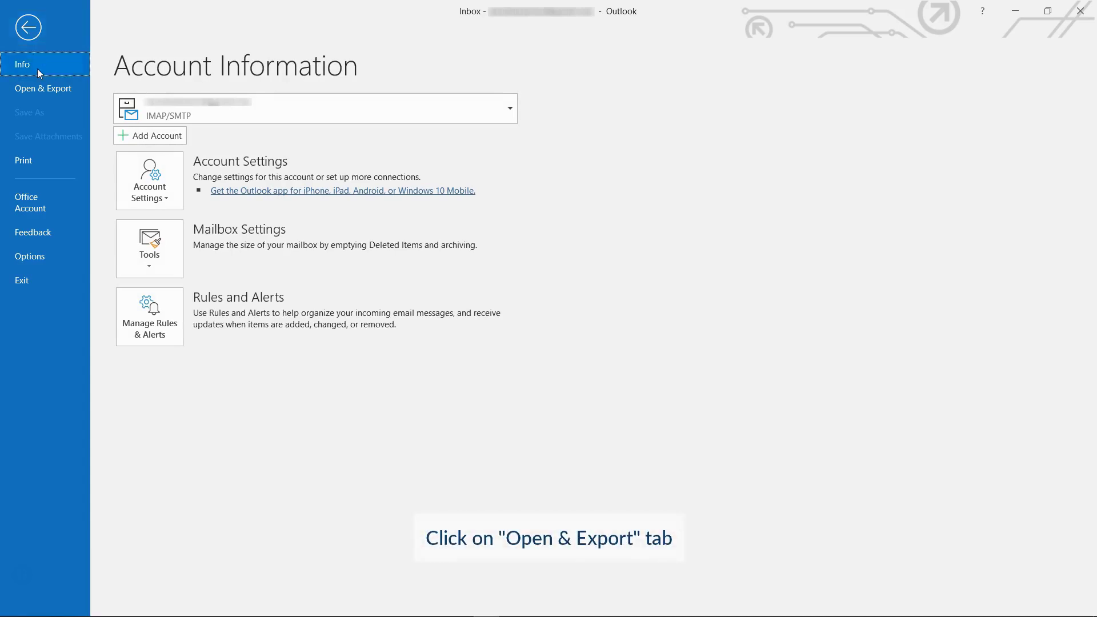
pyautogui.click(42, 90)
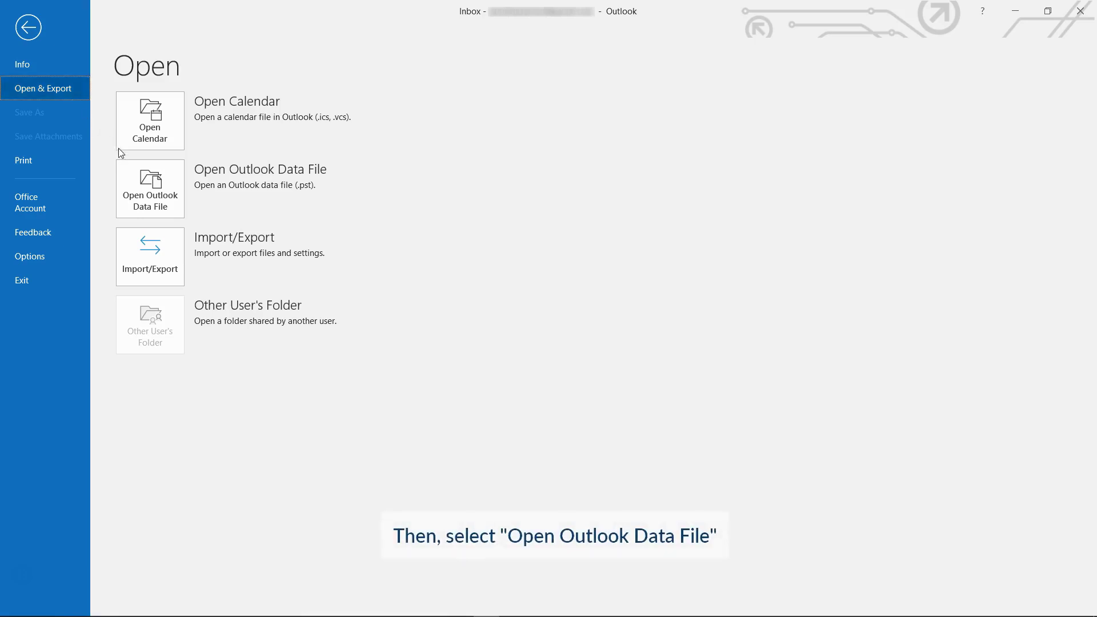
pyautogui.click(152, 193)
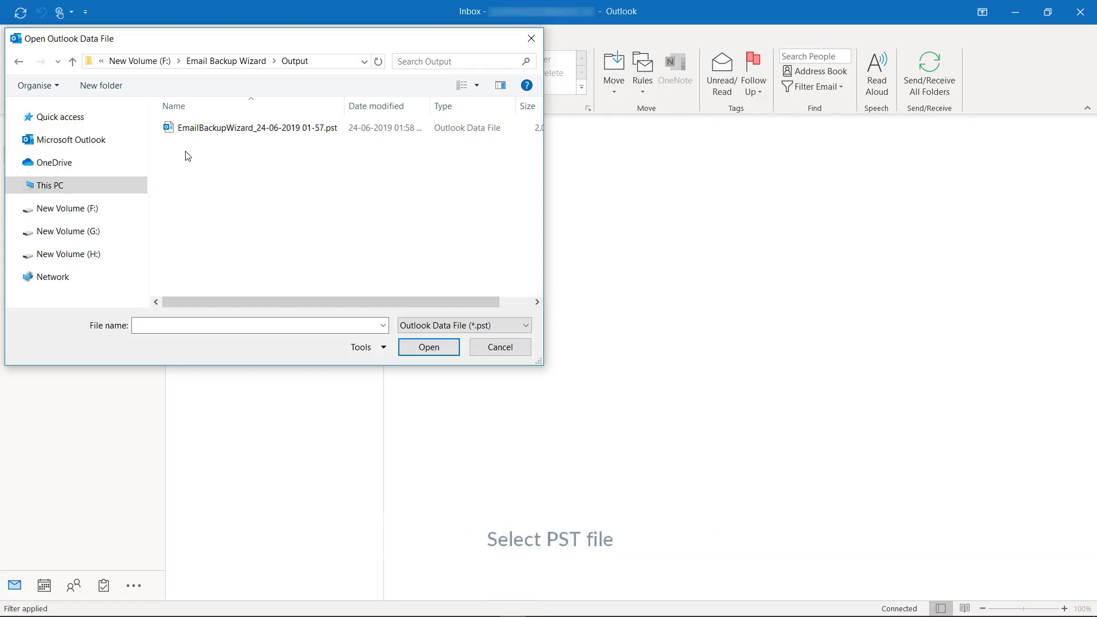
pyautogui.click(216, 132)
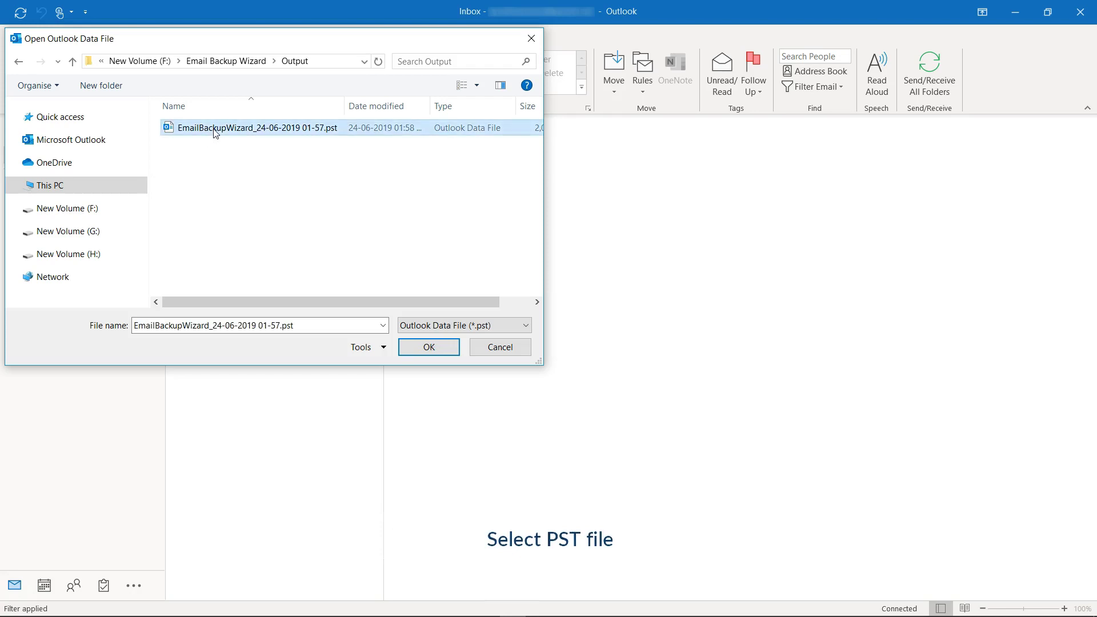
pyautogui.click(420, 347)
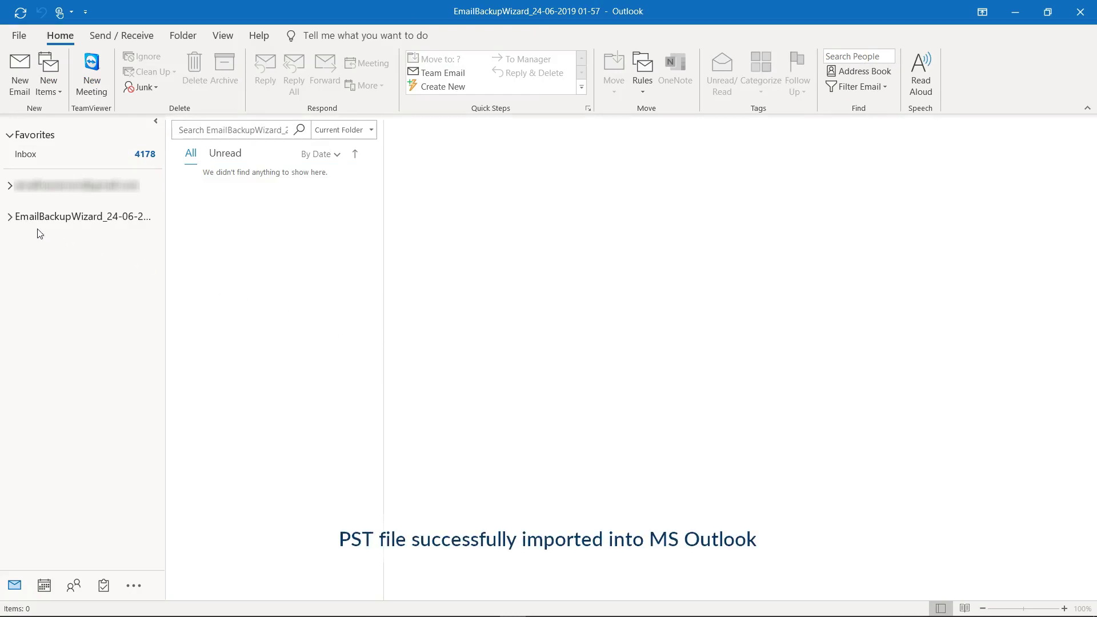
# Expand the opened backup data file and view the emails in its INBOX folder.
pyautogui.click(10, 217)
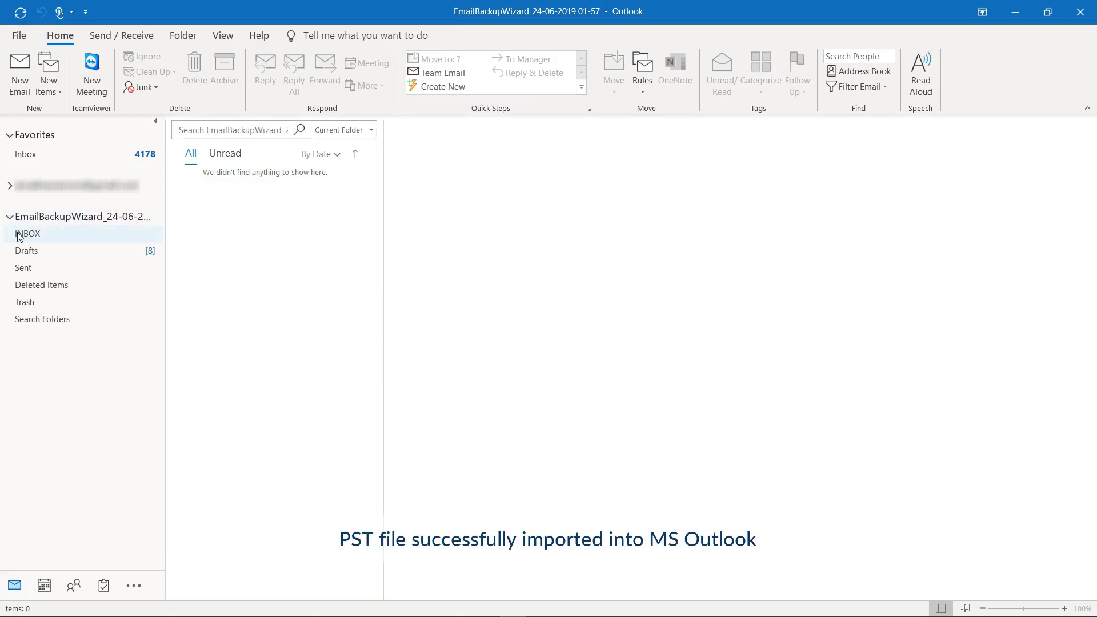
pyautogui.click(23, 234)
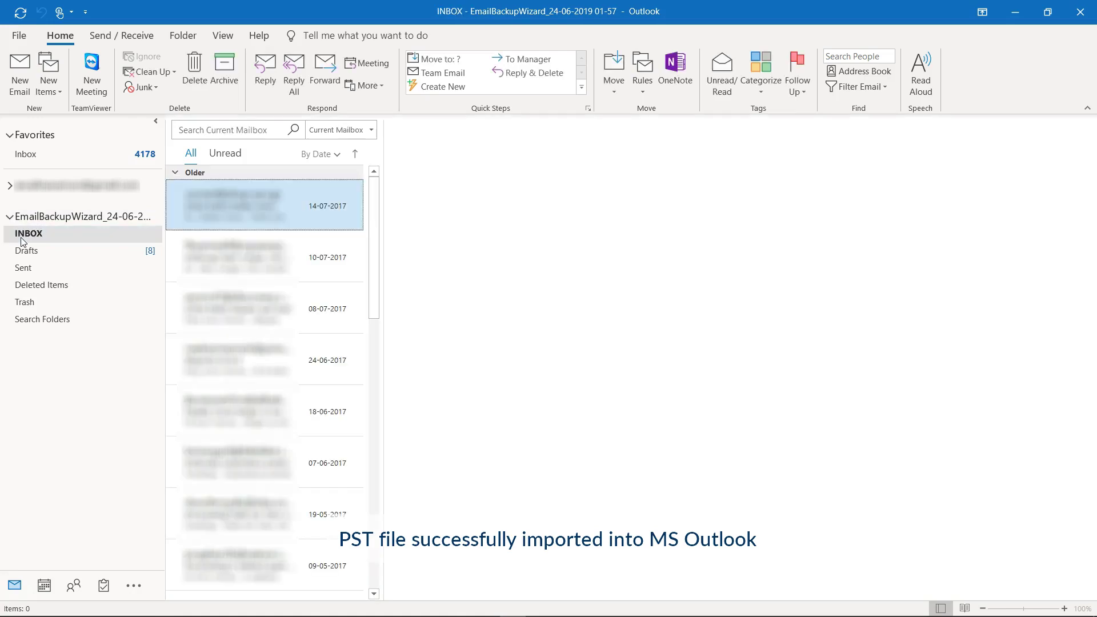